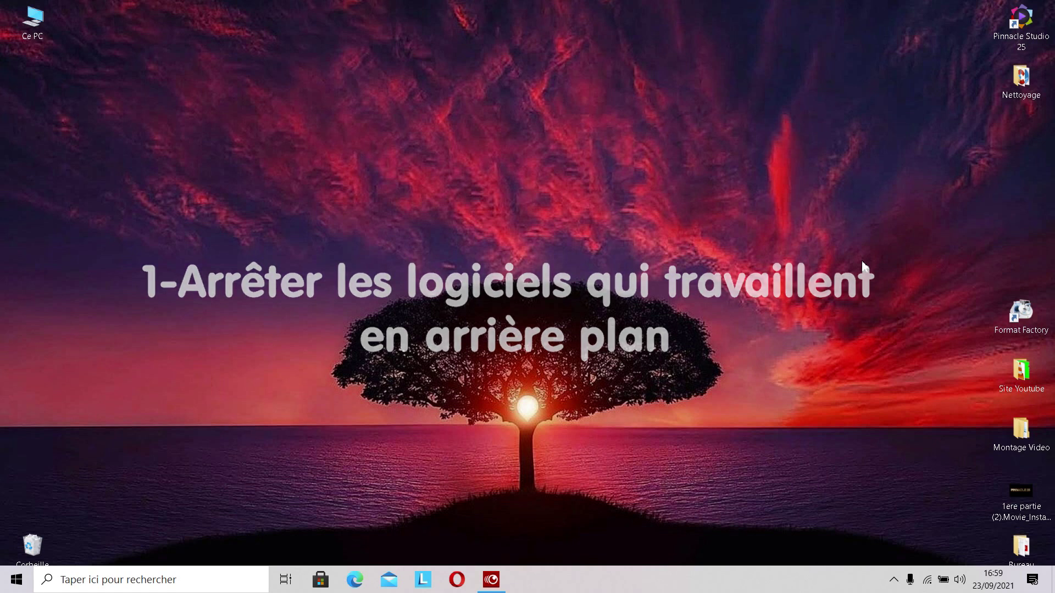
# Step: Find msconfig through the Windows search and run Configuration du système as administrator
pyautogui.click(198, 582)
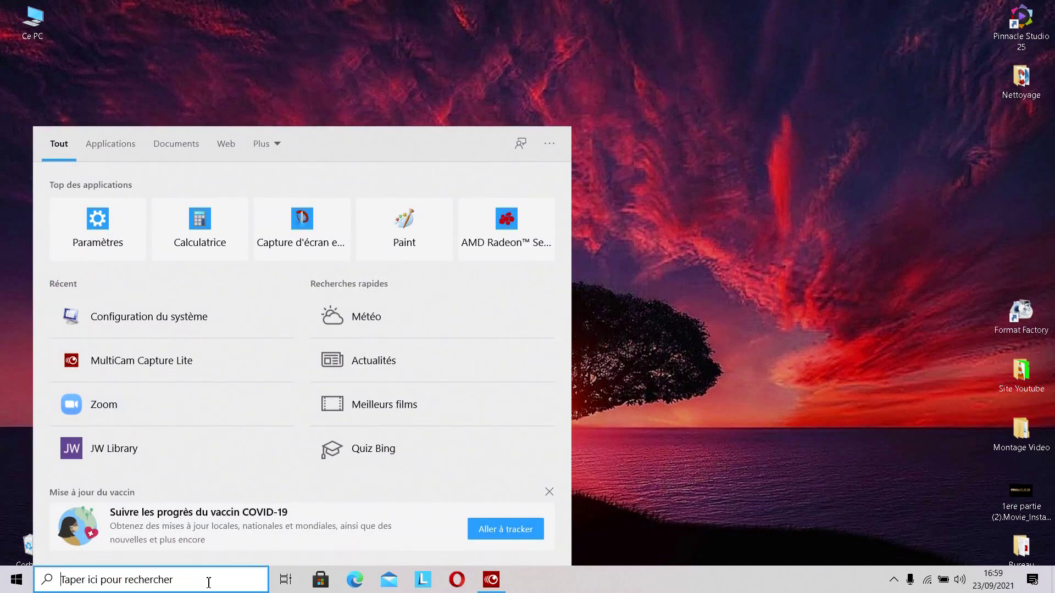
pyautogui.write('msc')
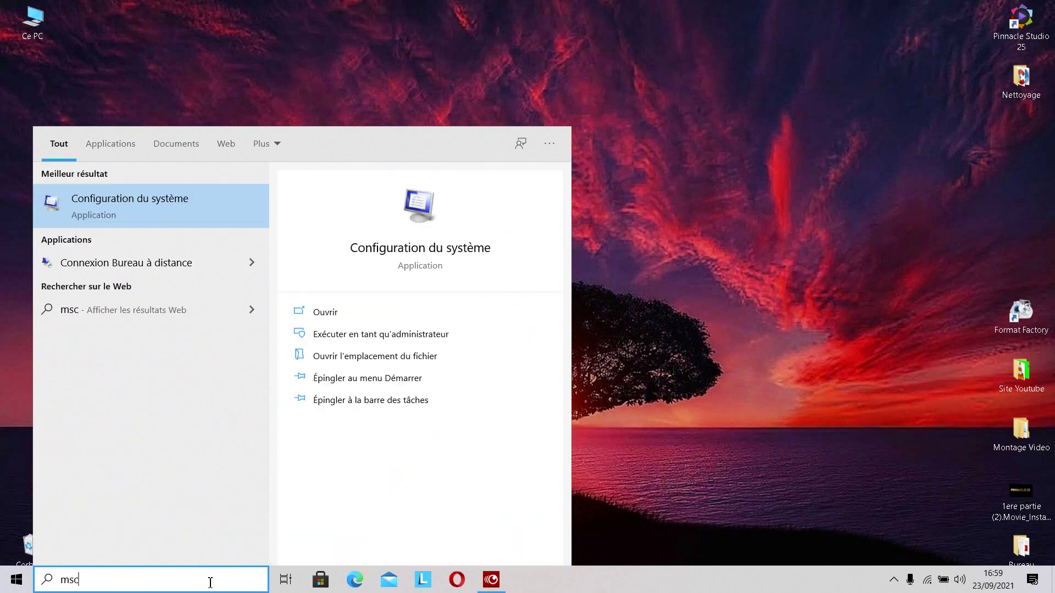
pyautogui.write('onfig')
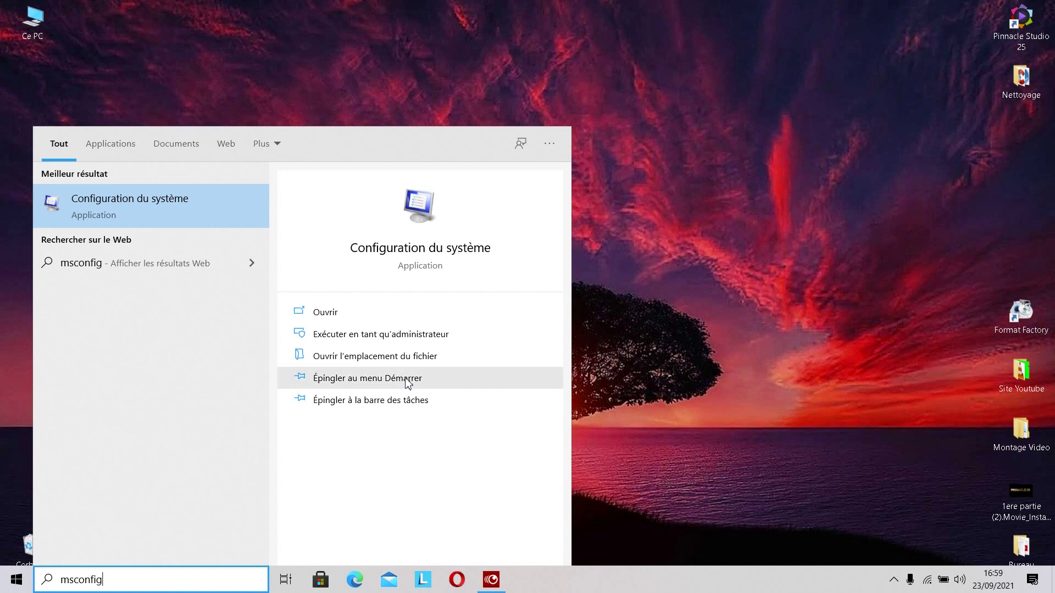
pyautogui.click(404, 336)
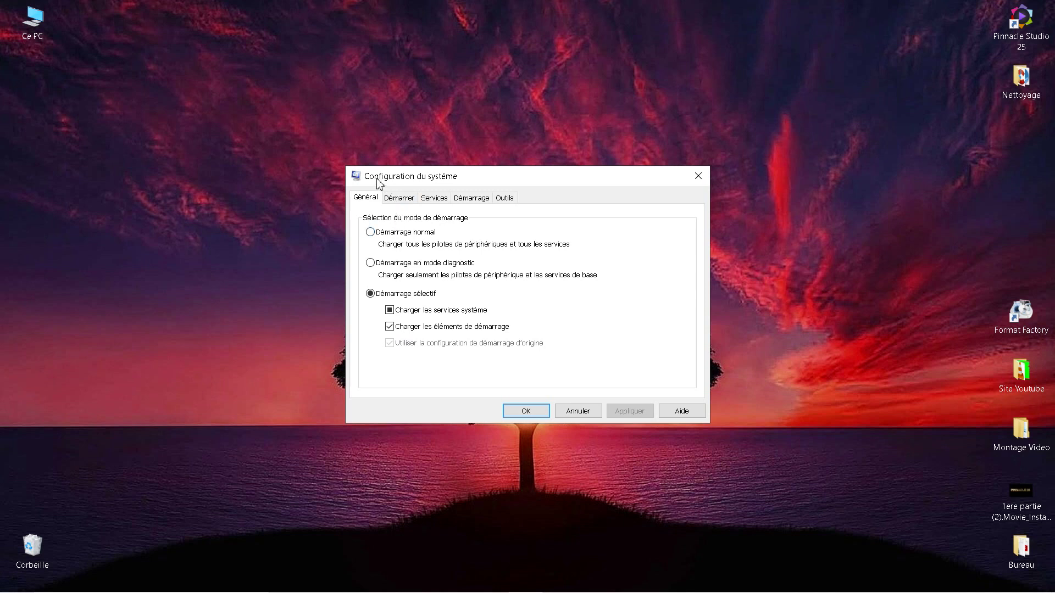
# Step: Open the Task Manager's startup programs from the Configuration du système startup settings and sort them by status
pyautogui.click(471, 199)
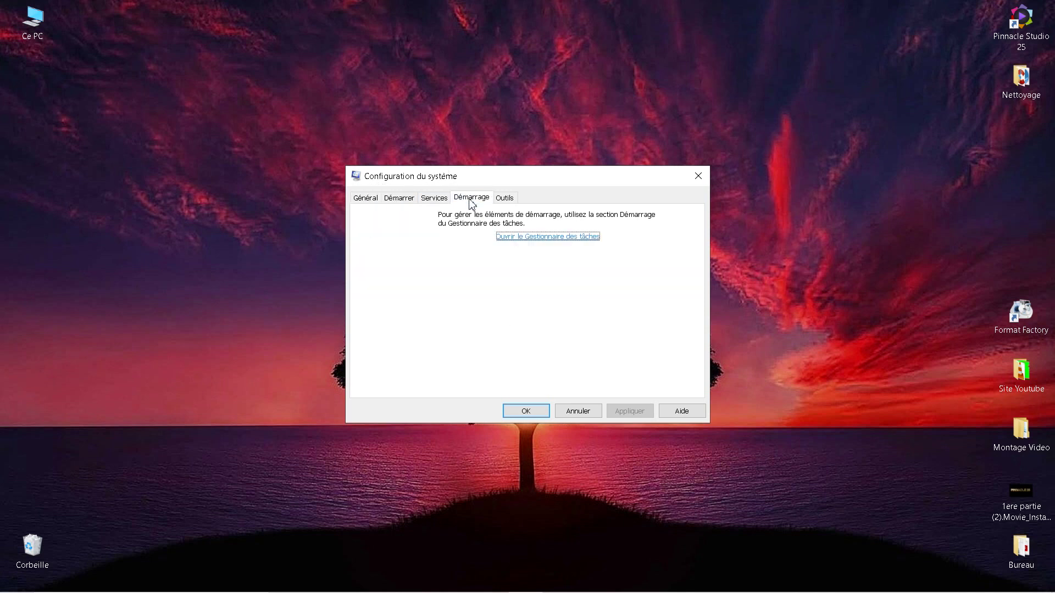
pyautogui.click(519, 238)
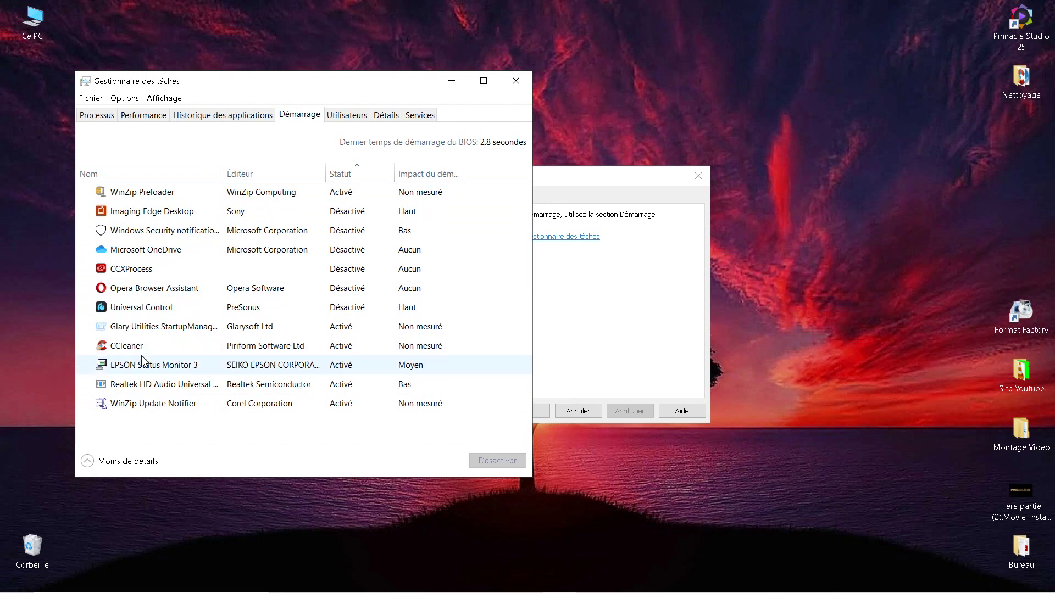
pyautogui.click(372, 174)
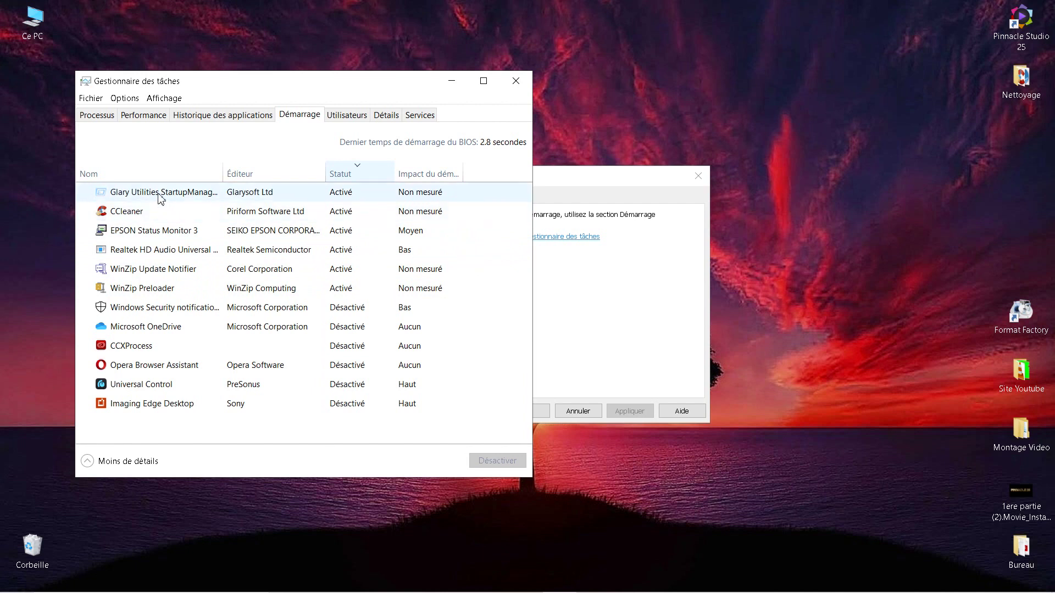
# Step: Disable the Glary Utilities StartupManager, WinZip Preloader and WinZip Update Notifier startup entries
pyautogui.rightClick(350, 196)
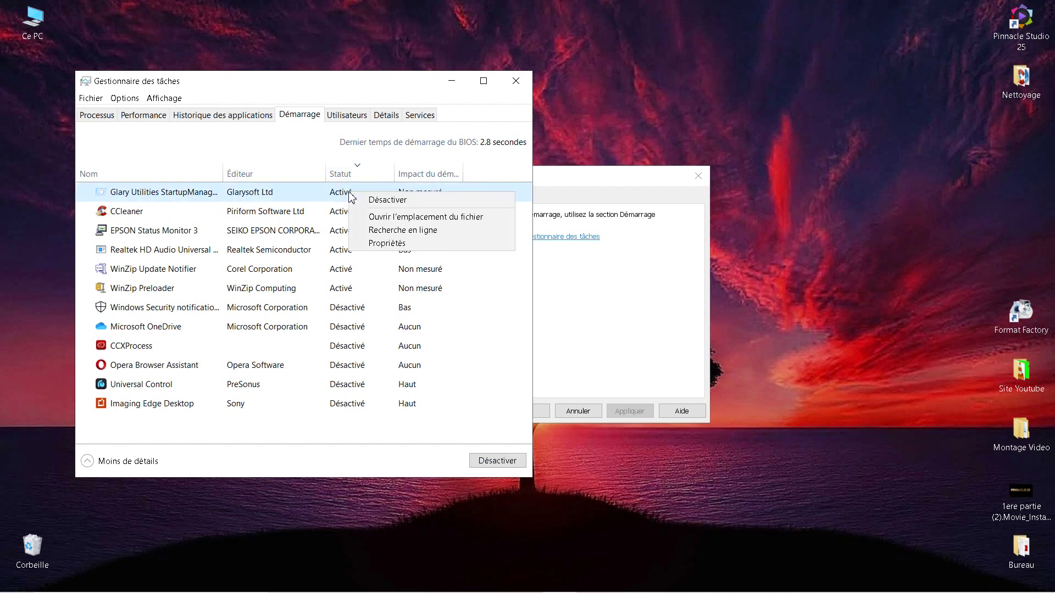
pyautogui.click(373, 200)
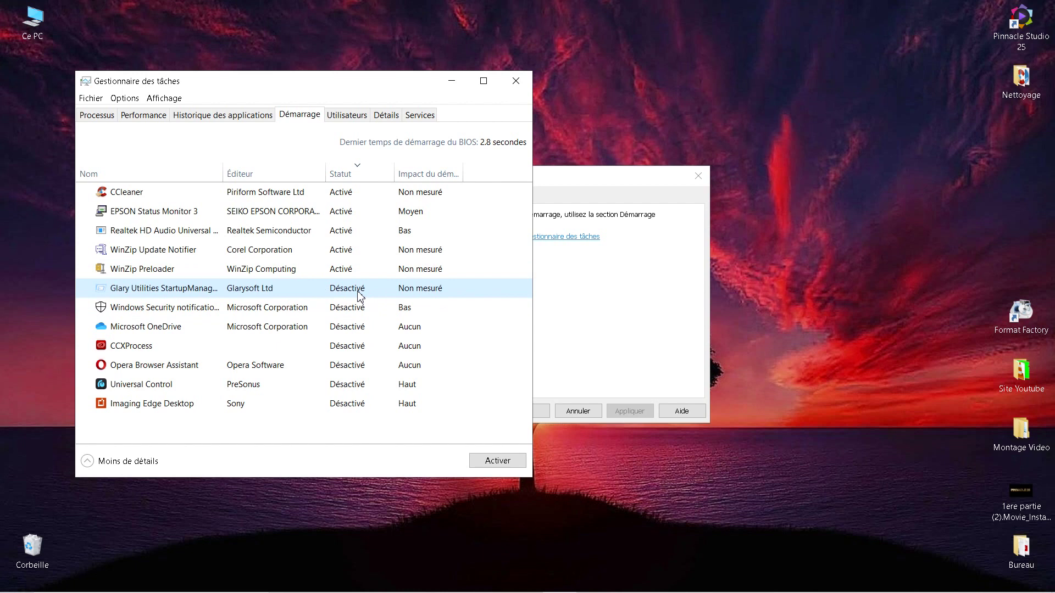
pyautogui.rightClick(333, 271)
pyautogui.press('Escape')
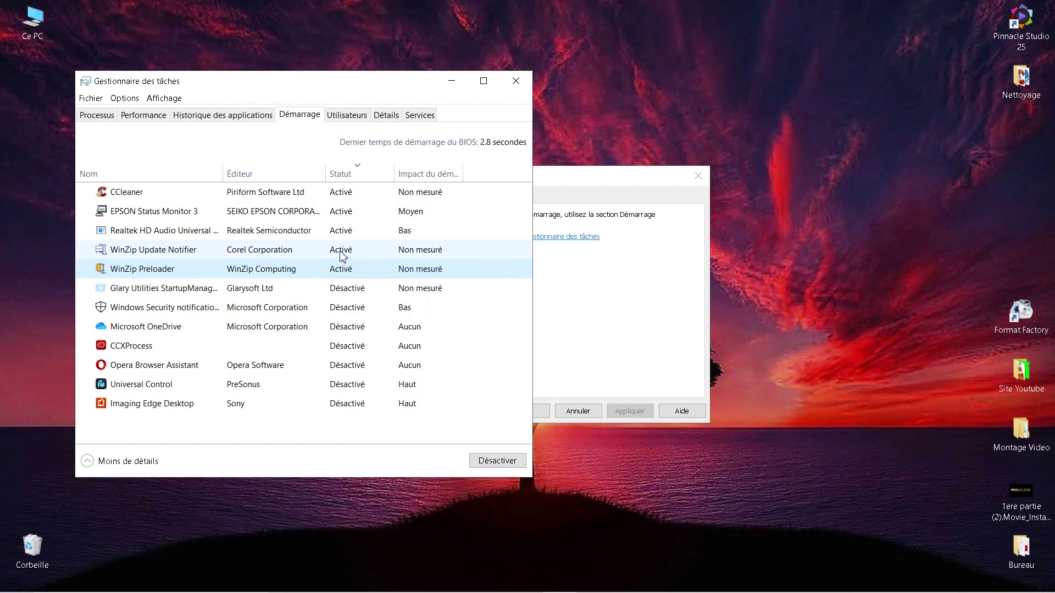
pyautogui.rightClick(342, 252)
pyautogui.click(355, 261)
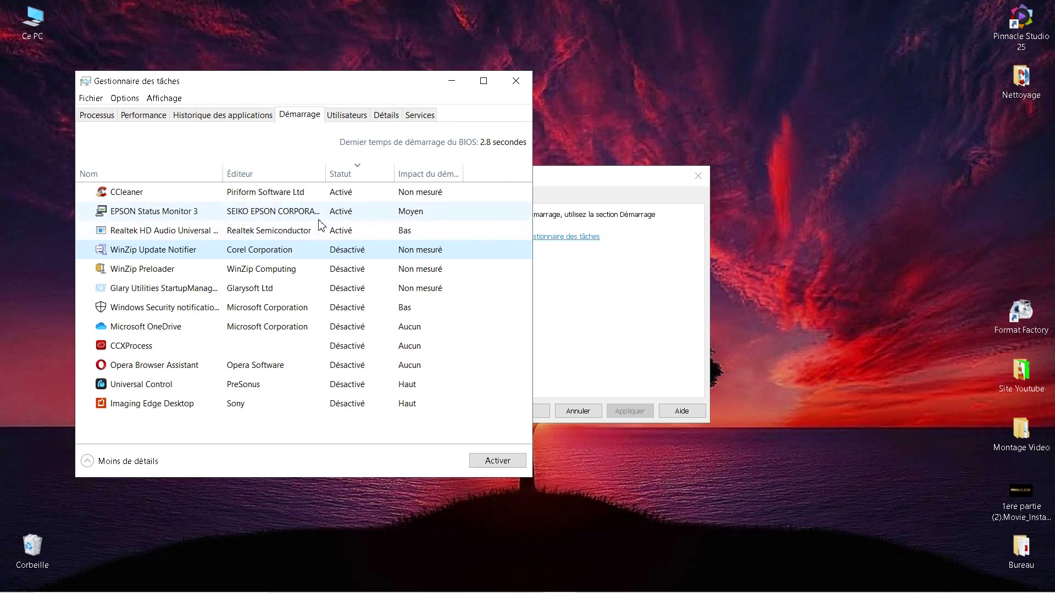
# Step: Disable the CCleaner startup entry and re-sort the startup programs by status with the enabled ones first
pyautogui.click(262, 194)
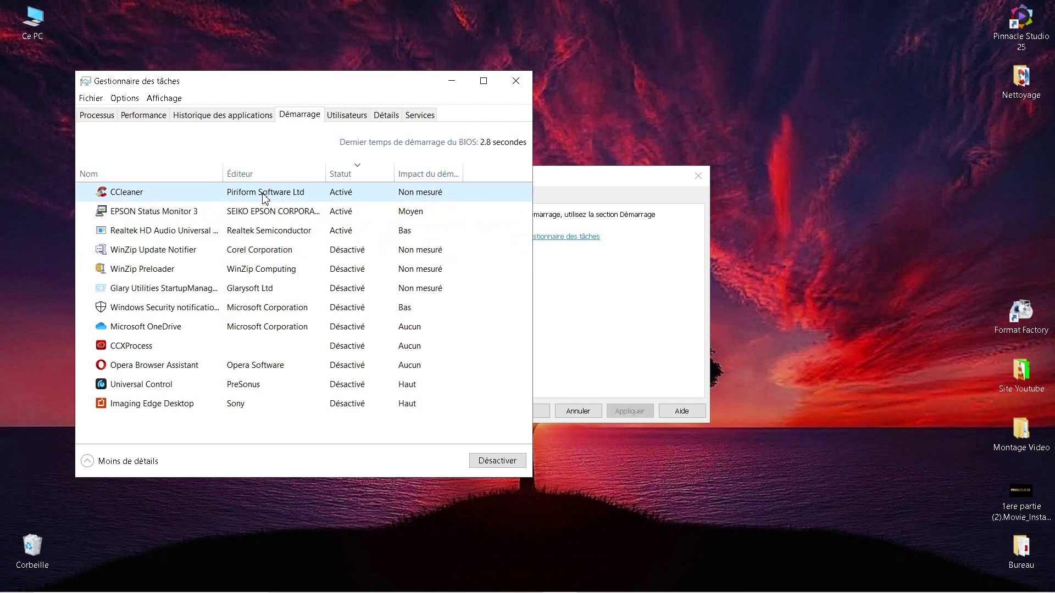
pyautogui.rightClick(265, 198)
pyautogui.click(297, 206)
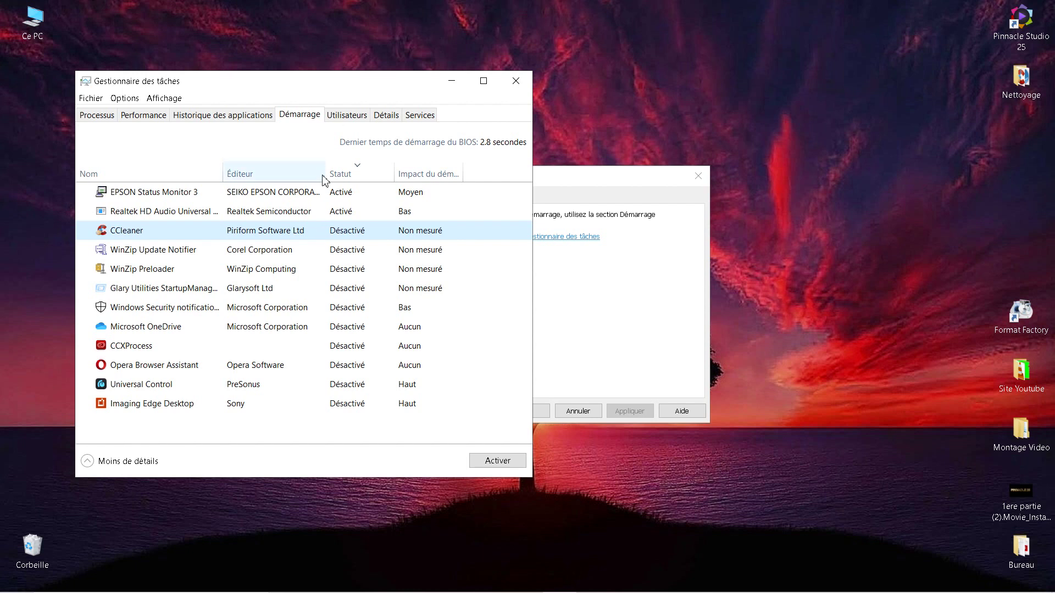
pyautogui.click(361, 173)
pyautogui.click(361, 174)
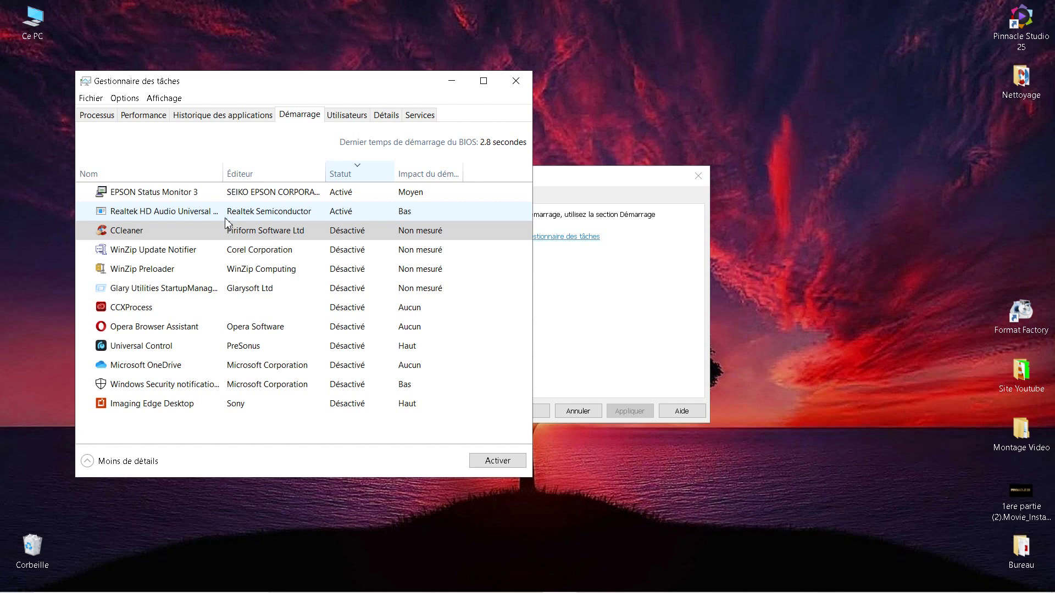
# Step: Check the CCXProcess startup entry's file location in its properties to identify the software it belongs to
pyautogui.rightClick(151, 309)
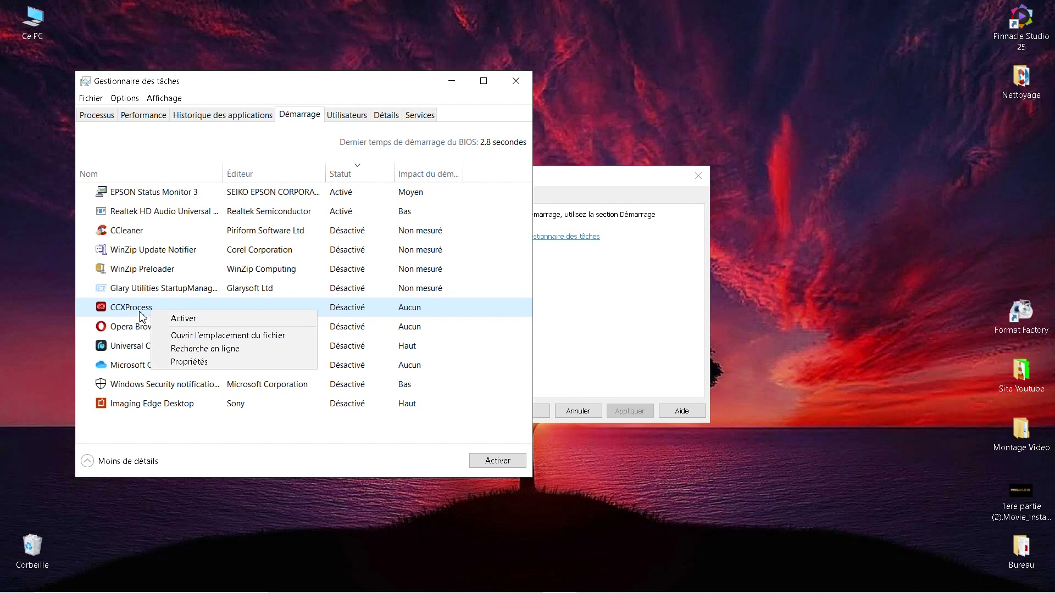
pyautogui.click(188, 362)
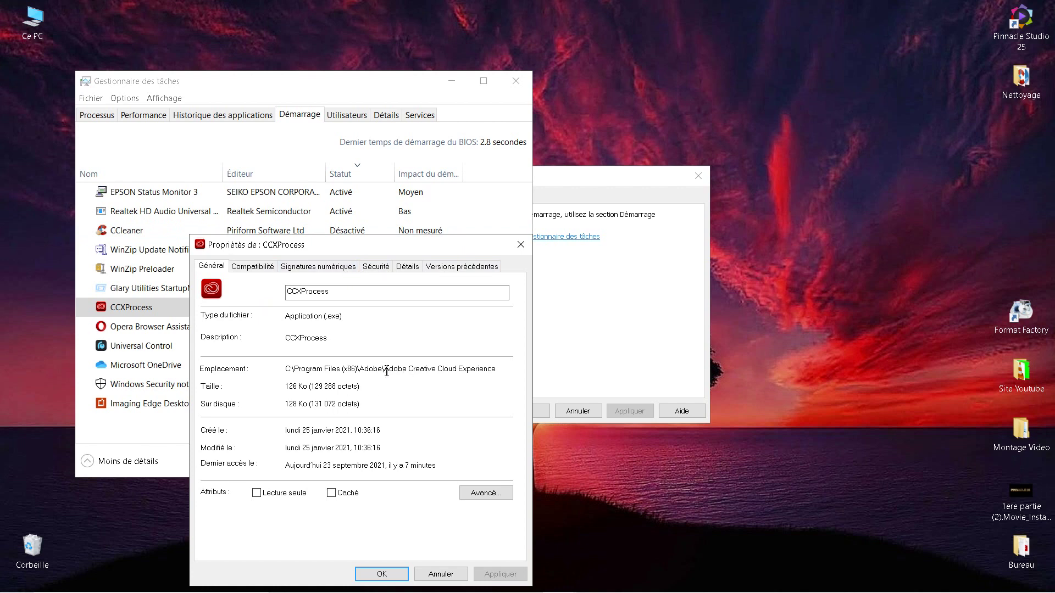
pyautogui.moveTo(383, 370); pyautogui.dragTo(496, 370)
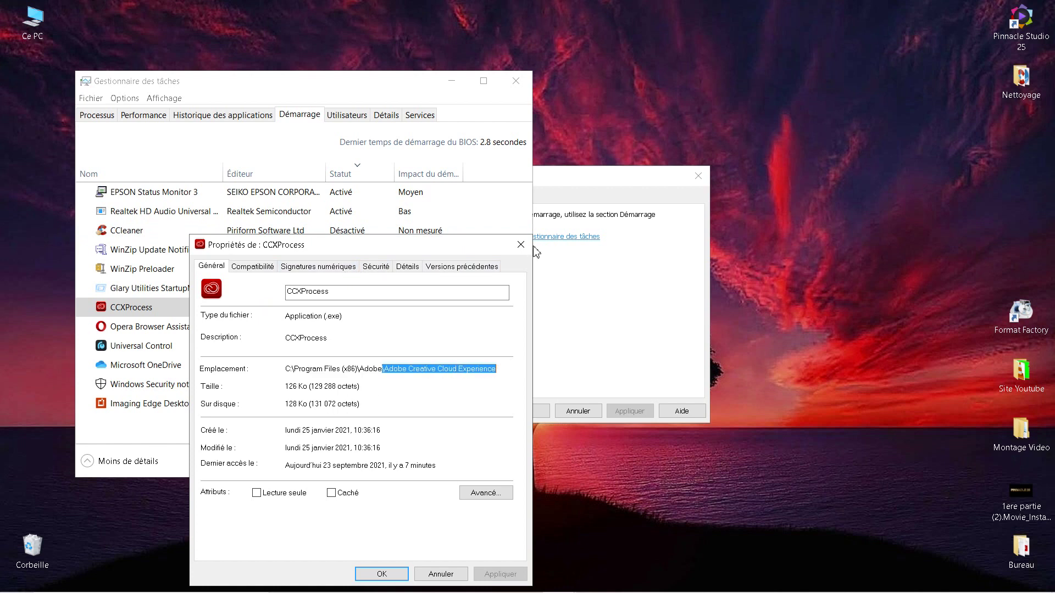
pyautogui.click(521, 245)
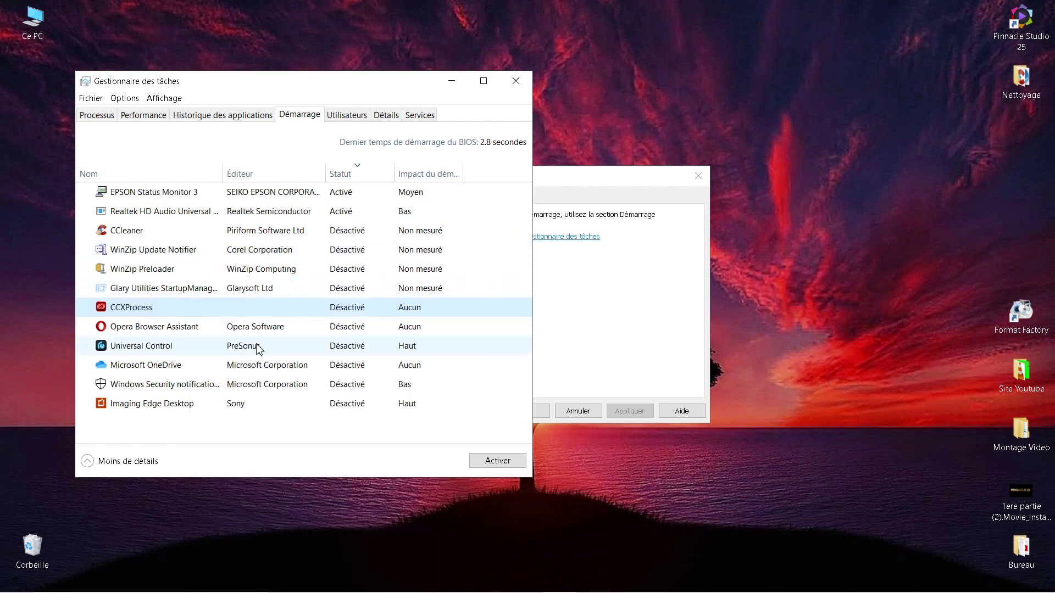
pyautogui.click(185, 333)
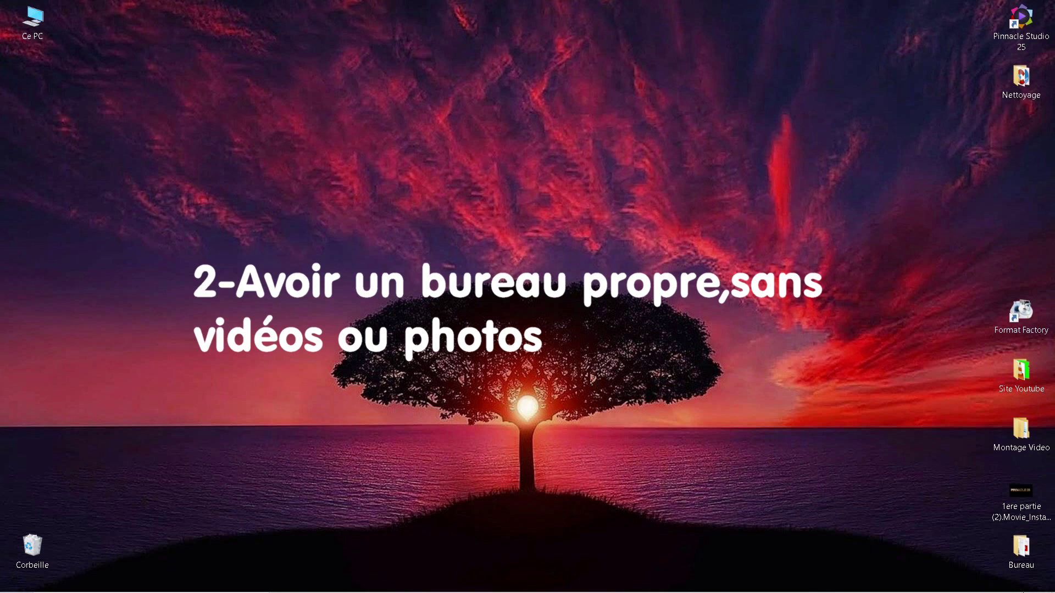
# Step: Create a new folder on the desktop, keep its default name and move it away from Ce PC toward the Pinnacle Studio icon
pyautogui.rightClick(221, 175)
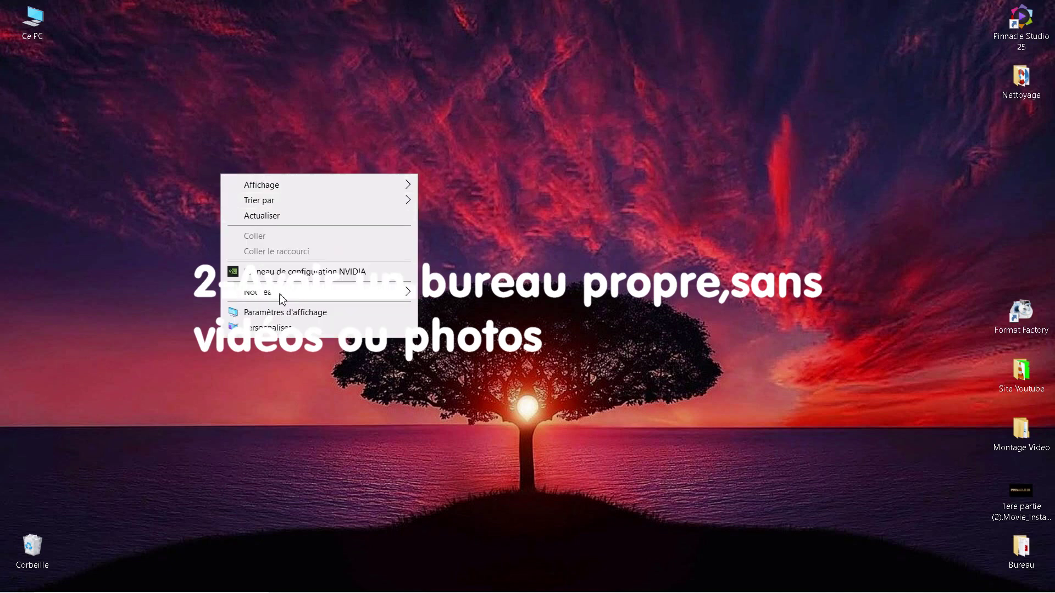
pyautogui.moveTo(297, 299)
pyautogui.click(446, 294)
pyautogui.click(230, 201)
pyautogui.moveTo(229, 201); pyautogui.dragTo(170, 49)
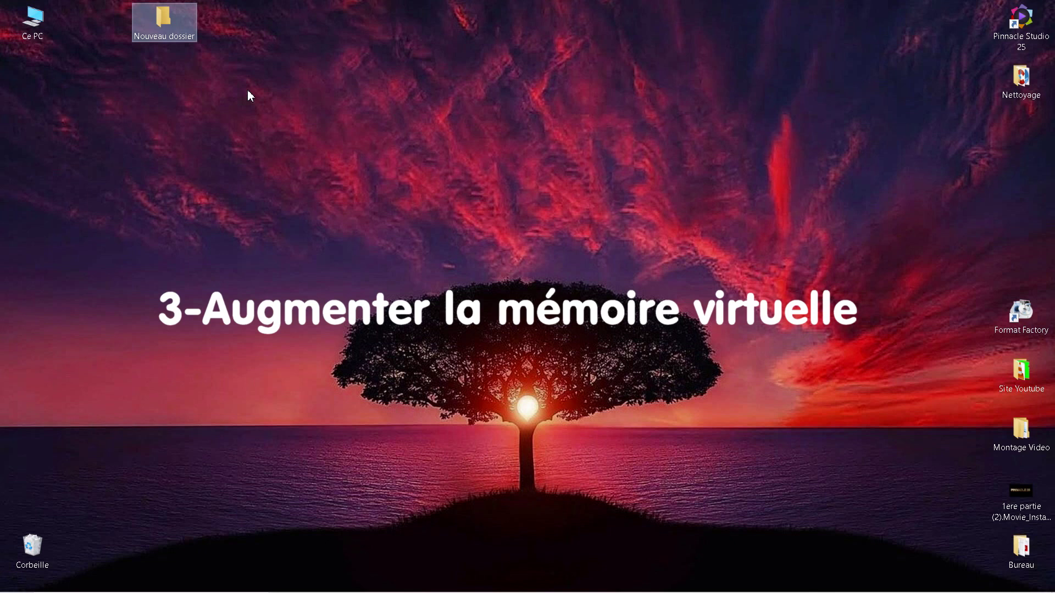
pyautogui.moveTo(164, 20); pyautogui.dragTo(704, 49)
pyautogui.moveTo(801, 34); pyautogui.dragTo(802, 30)
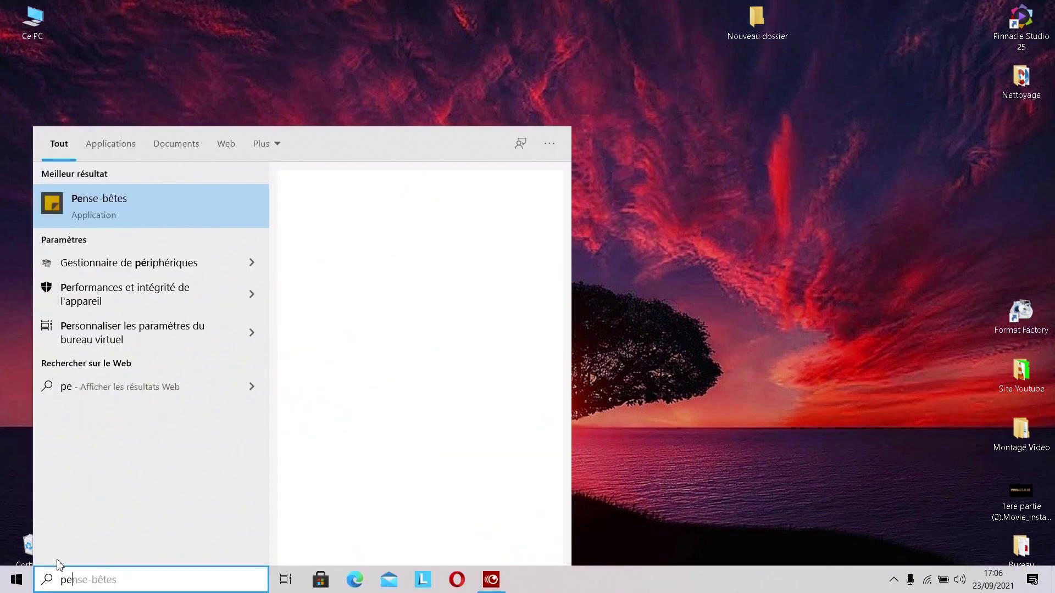
# Step: Search Windows for "performances" and open "Régler l'apparence et les performances de Windows"
pyautogui.write('rfoi')
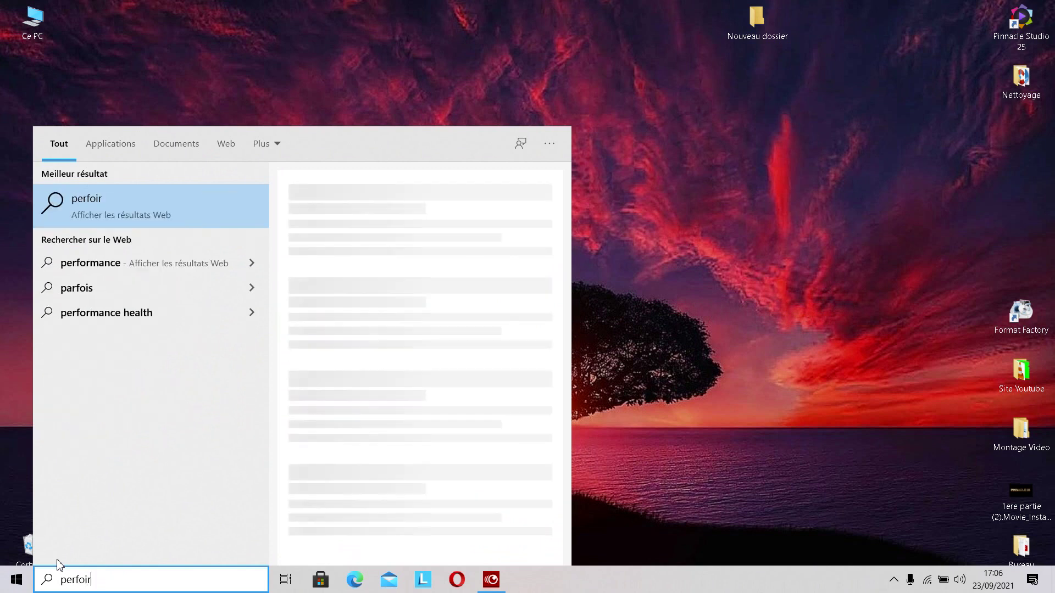
pyautogui.press('BackSpace')
pyautogui.write('rmanc')
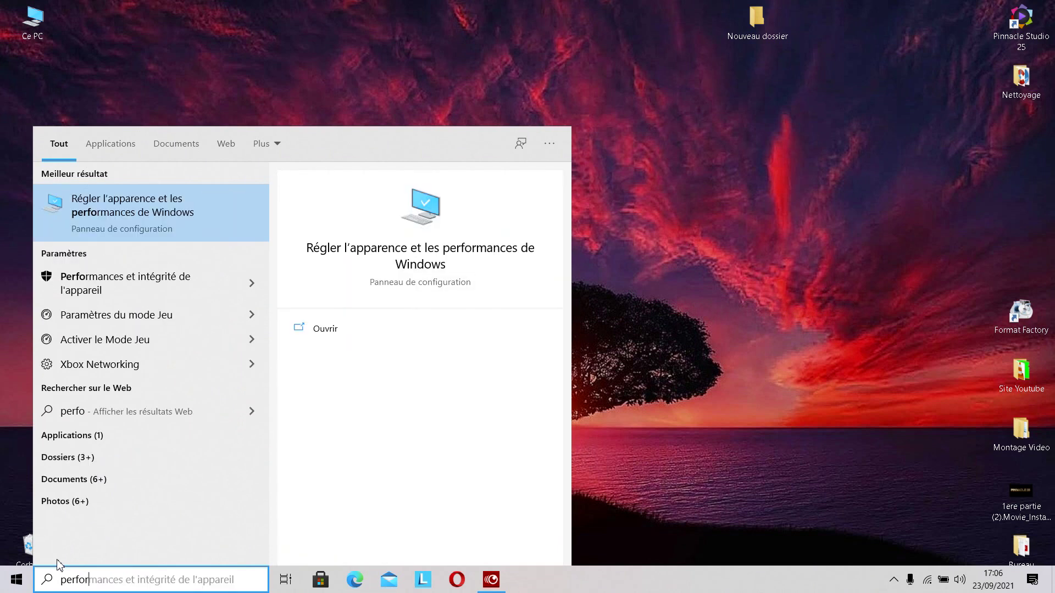
pyautogui.write('e')
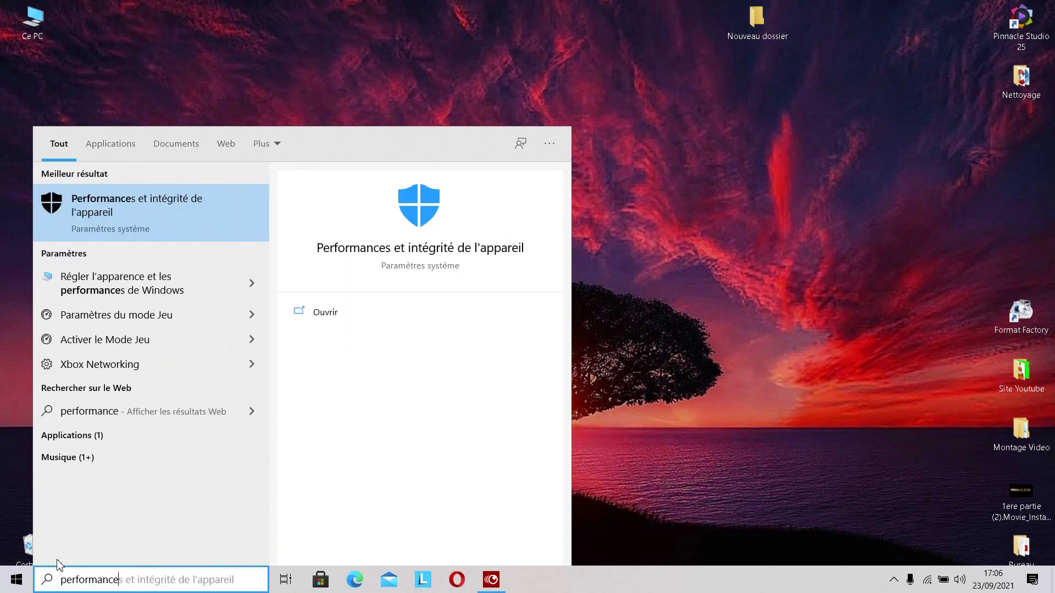
pyautogui.write('s')
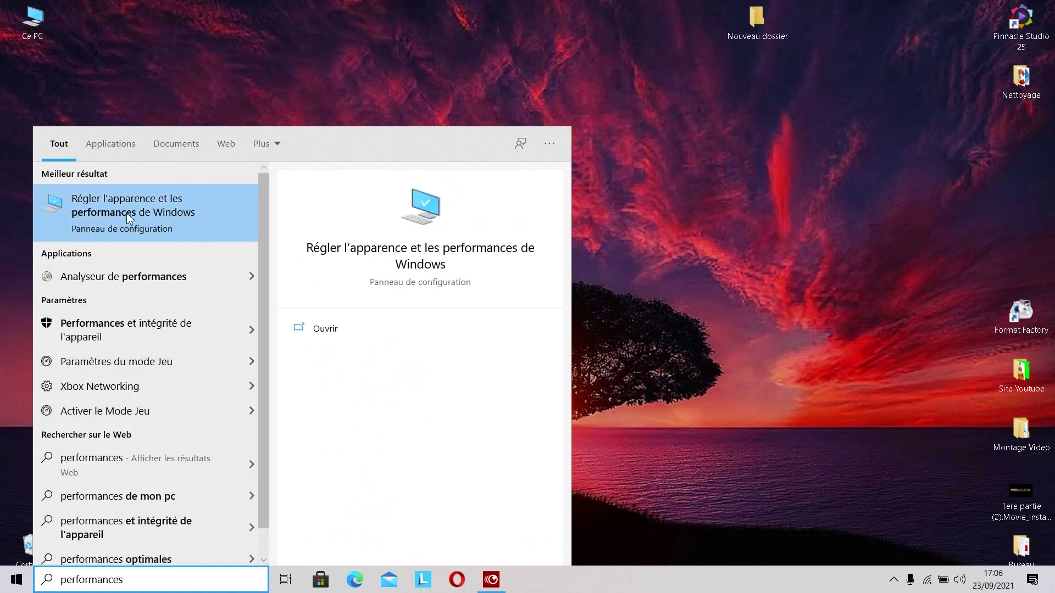
pyautogui.click(330, 329)
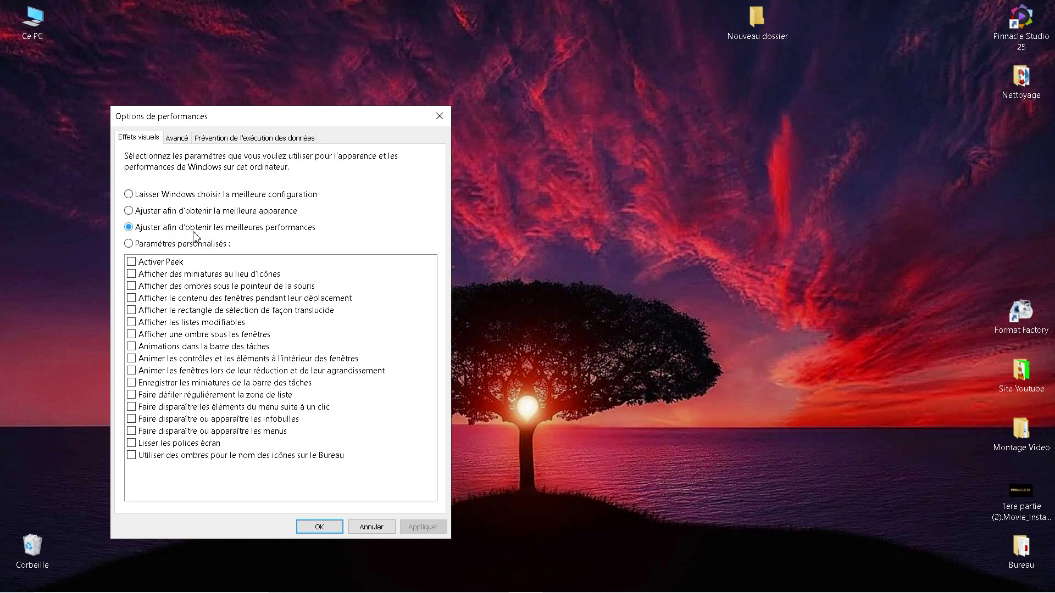
# Step: Set the visual effects to "Ajuster afin d'obtenir les meilleures performances" and open the virtual memory settings
pyautogui.click(155, 196)
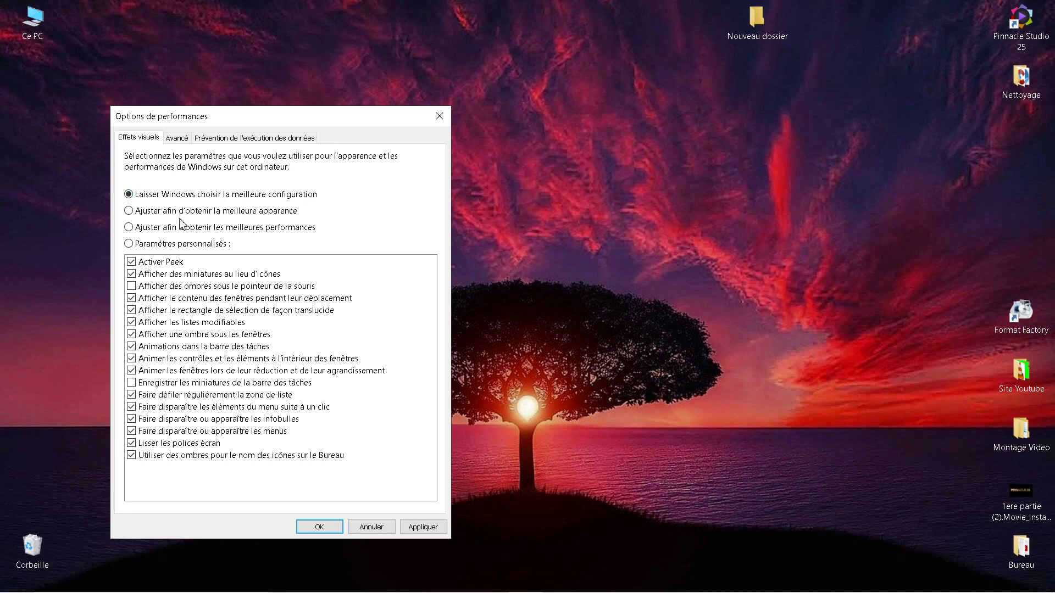
pyautogui.click(156, 211)
pyautogui.click(230, 229)
pyautogui.click(177, 139)
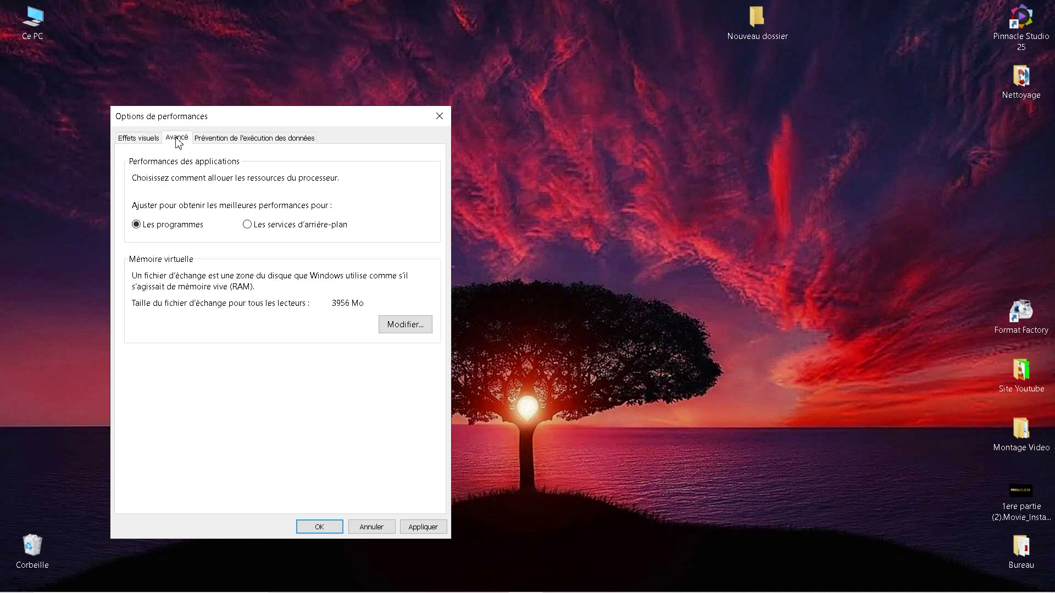
pyautogui.click(407, 326)
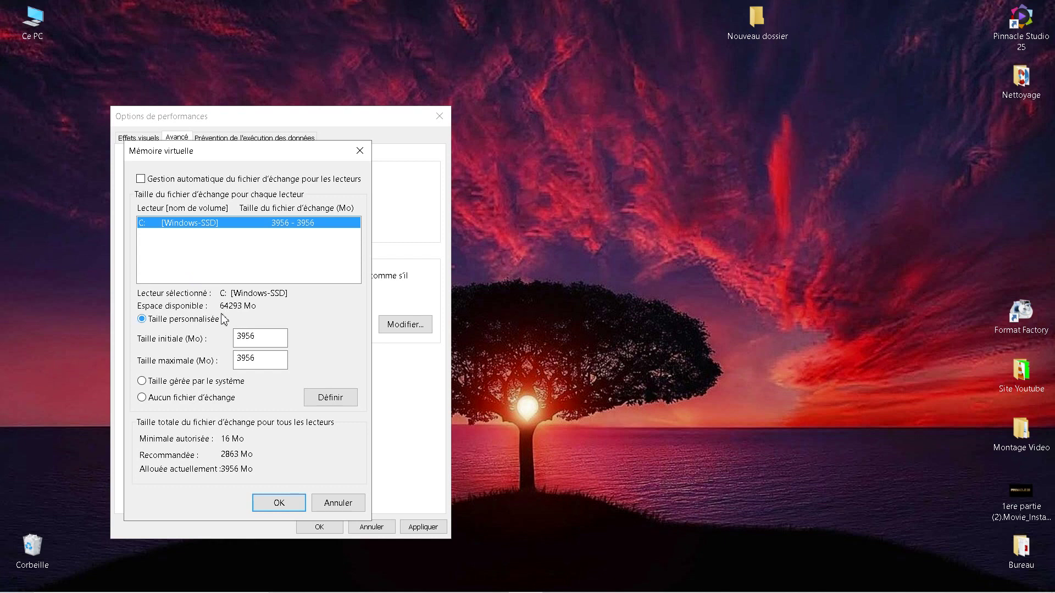
# Step: Find the Calculatrice app through the Windows search and open it
pyautogui.press('super')
pyautogui.write('cal')
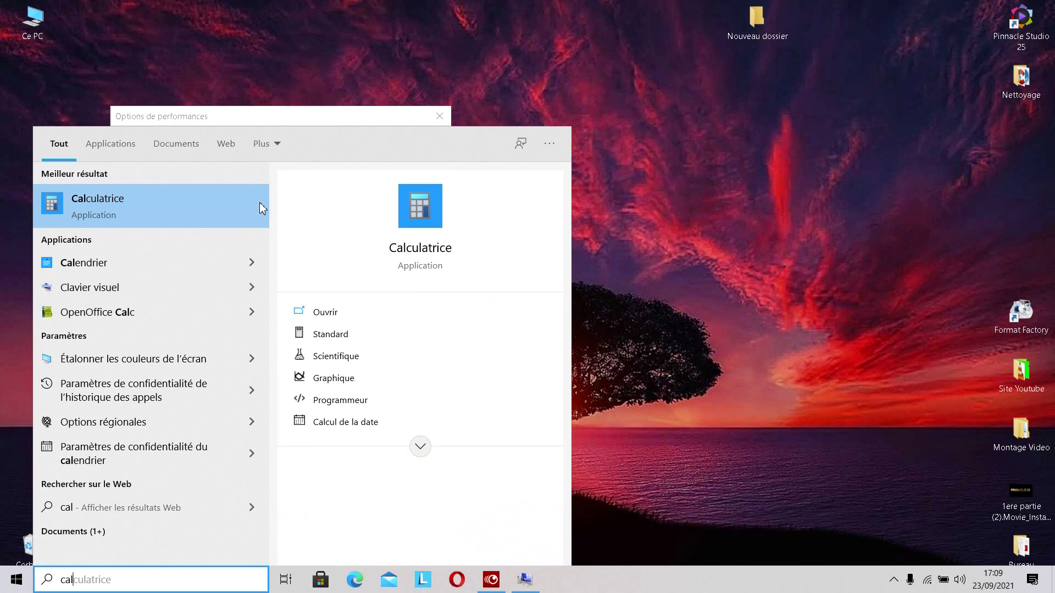
pyautogui.click(333, 310)
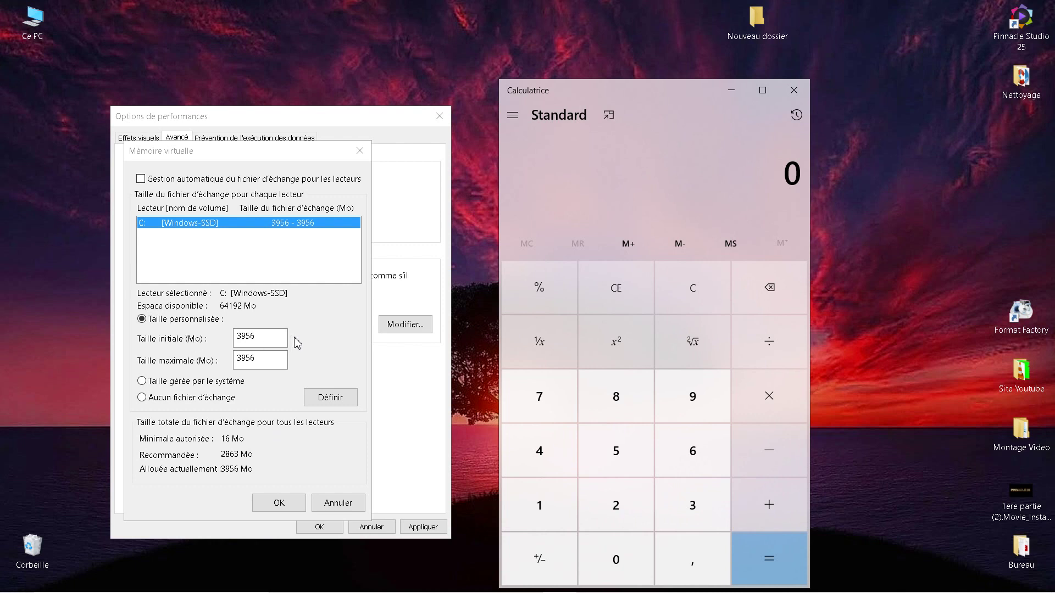
# Step: Calculate 3956 + 2048 in Calculatrice to work out the enlarged virtual memory size
pyautogui.click(697, 512)
pyautogui.click(696, 411)
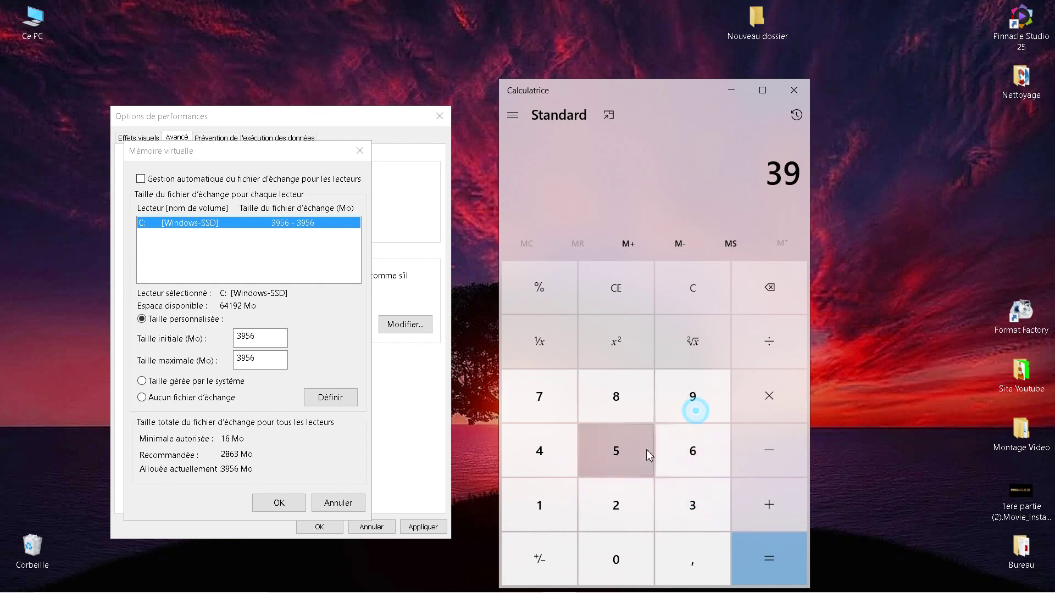
pyautogui.click(626, 455)
pyautogui.click(678, 459)
pyautogui.click(766, 502)
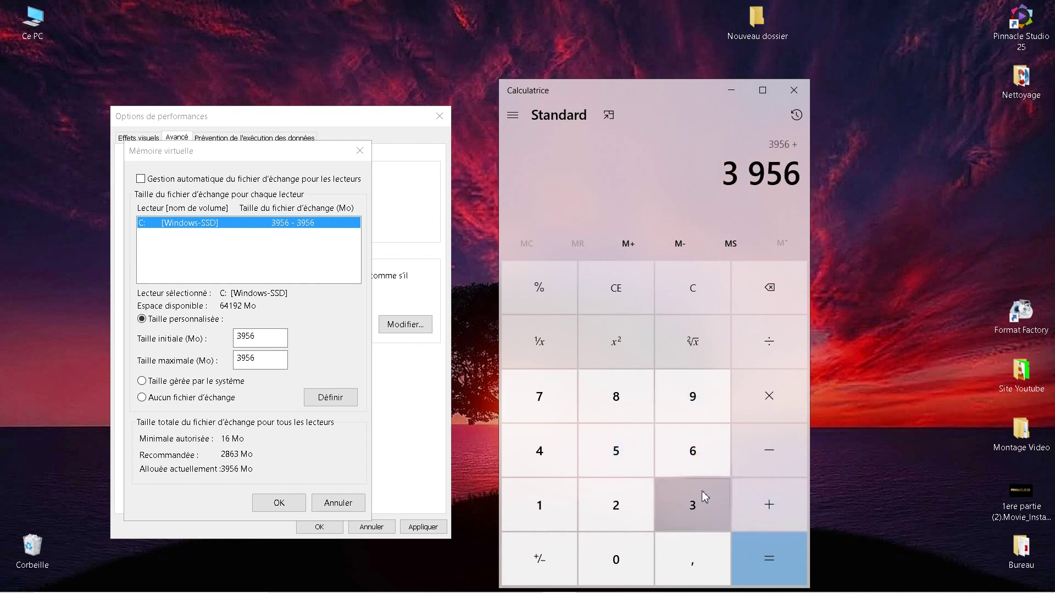
pyautogui.click(601, 491)
pyautogui.click(615, 552)
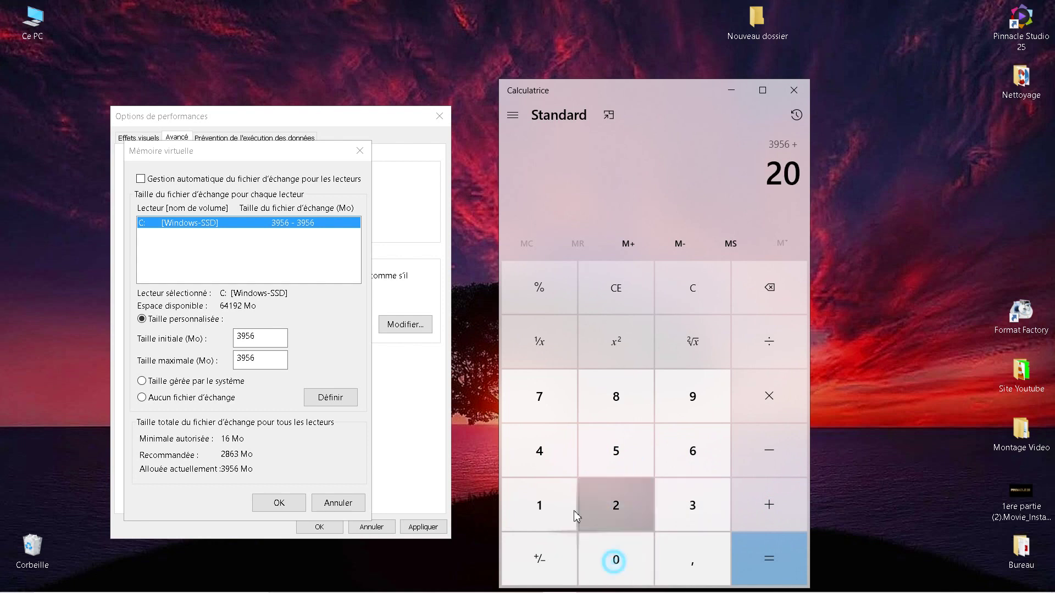
pyautogui.click(553, 461)
pyautogui.click(616, 400)
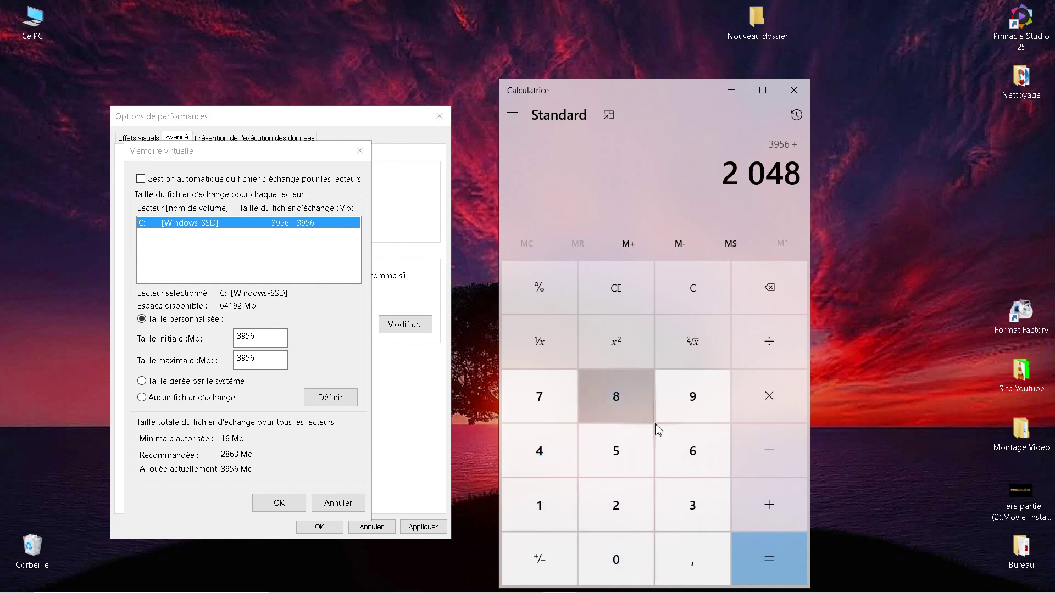
pyautogui.click(752, 549)
# Step: Set both the initial and maximum paging file size of drive C: to 6004 Mo, confirm, and close Calculatrice
pyautogui.doubleClick(260, 336)
pyautogui.write('600')
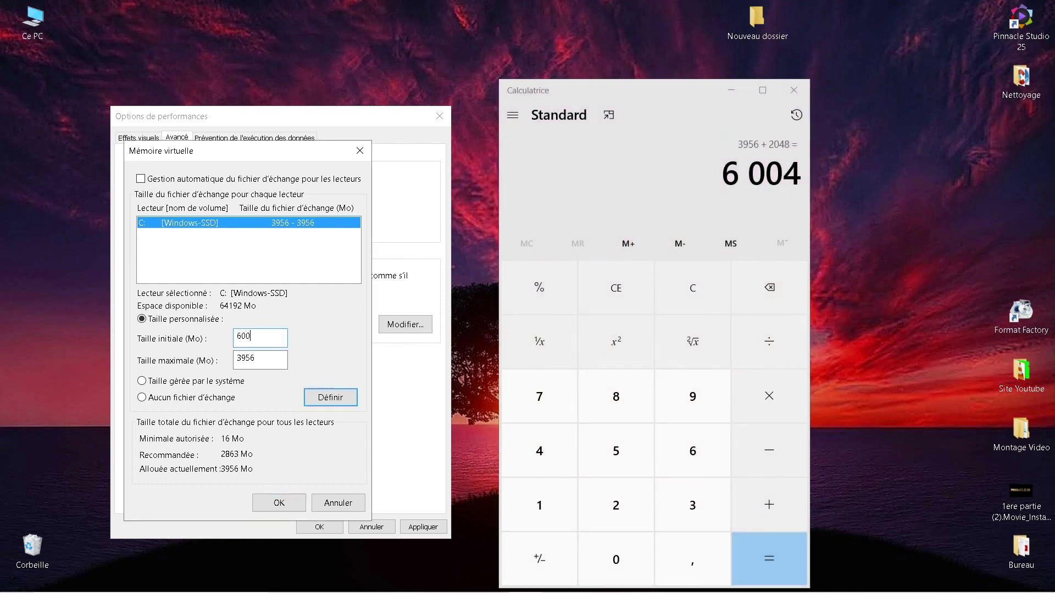
pyautogui.write('4')
pyautogui.press('Tab')
pyautogui.write('6004')
pyautogui.click(280, 504)
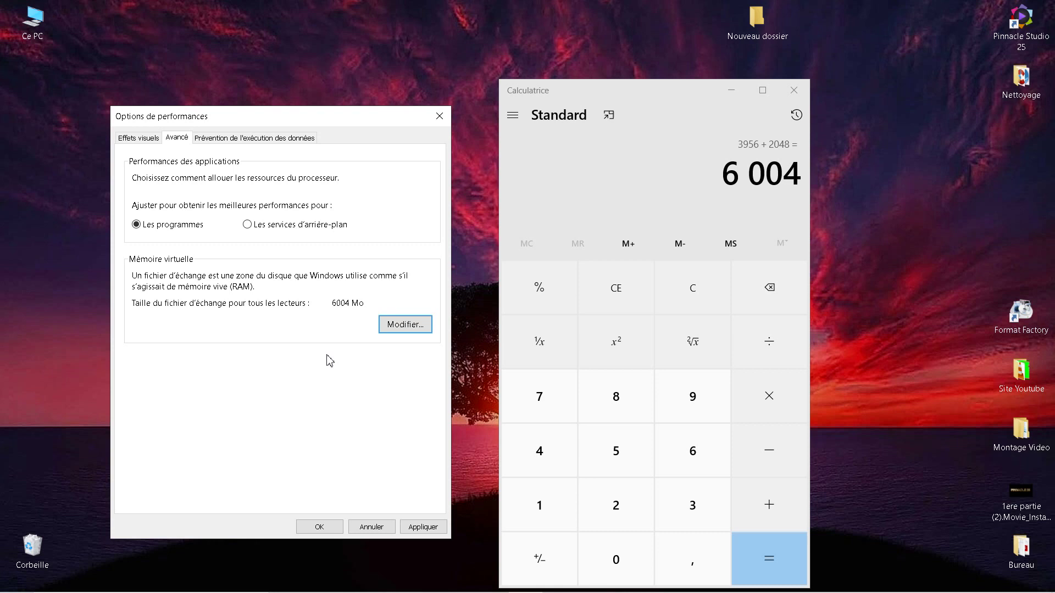
pyautogui.click(793, 90)
# Step: Review the visual effects, reconfirm the custom paging file size for drive C: in the virtual memory settings, and apply the performance options
pyautogui.click(155, 137)
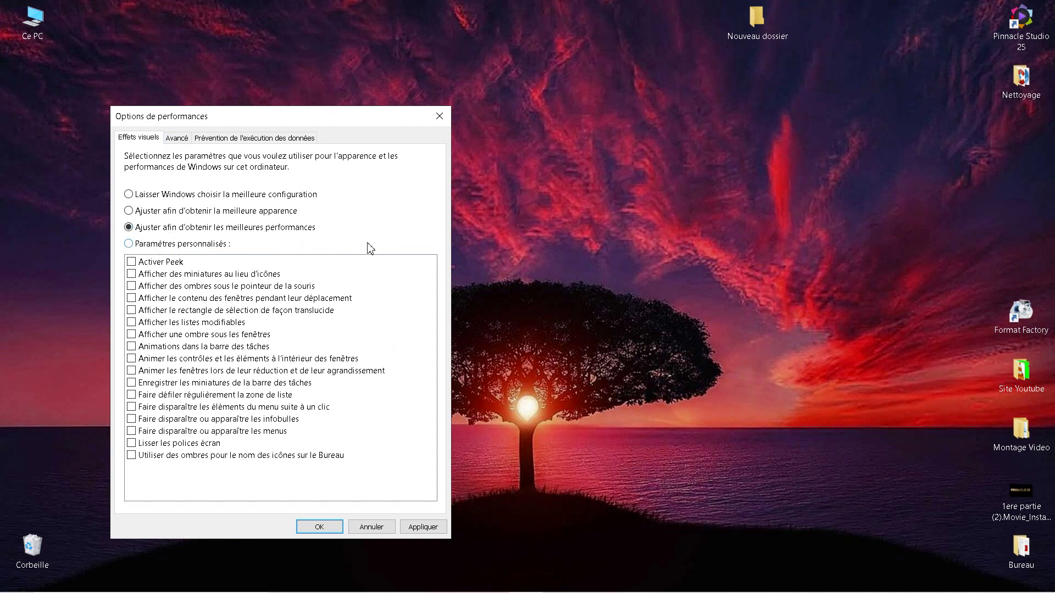
pyautogui.click(177, 137)
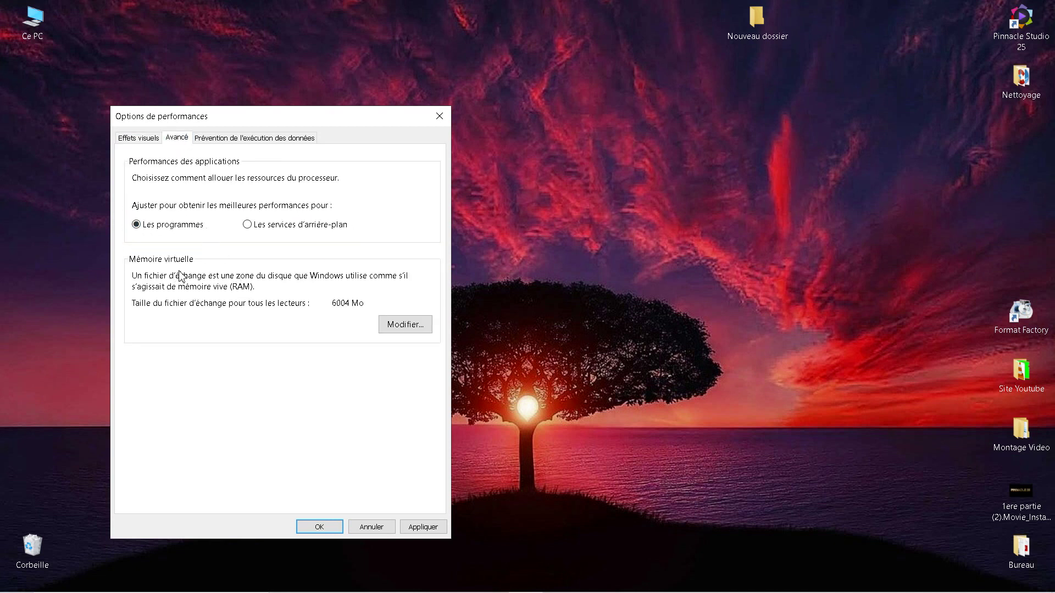
pyautogui.click(405, 325)
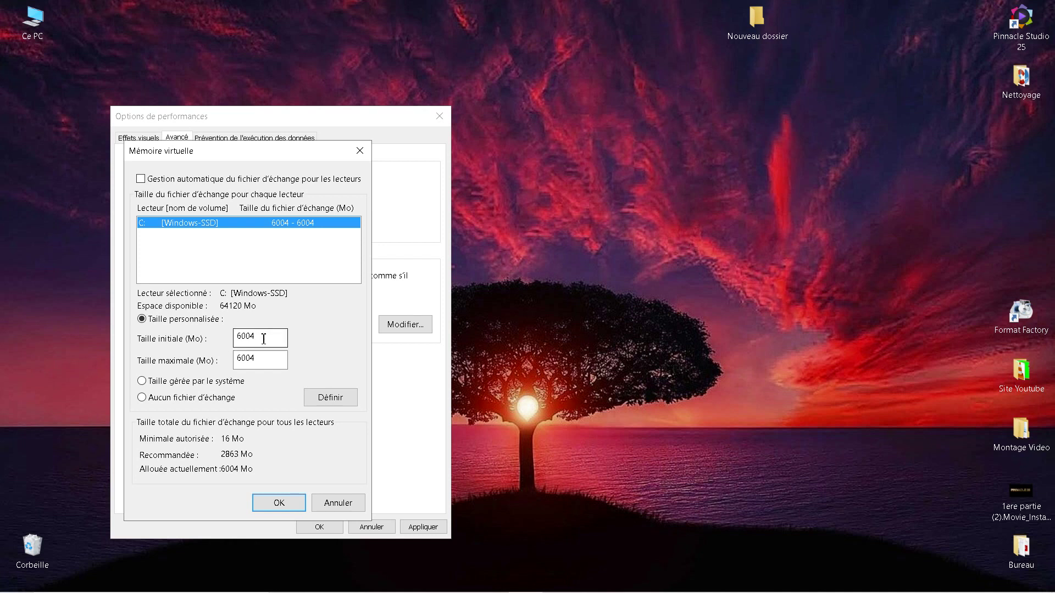
pyautogui.click(330, 399)
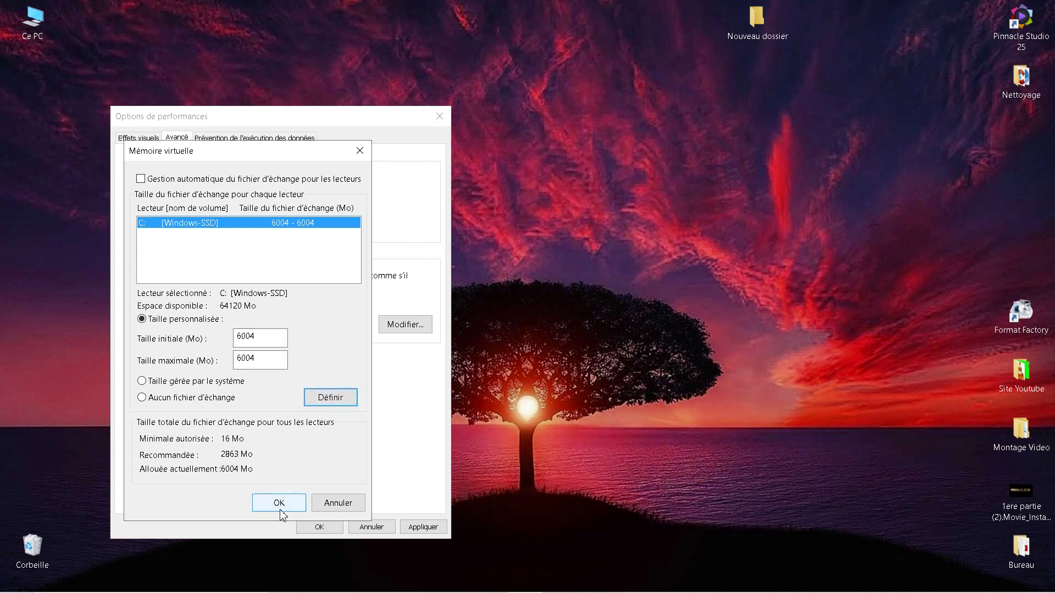
pyautogui.click(279, 504)
pyautogui.click(420, 528)
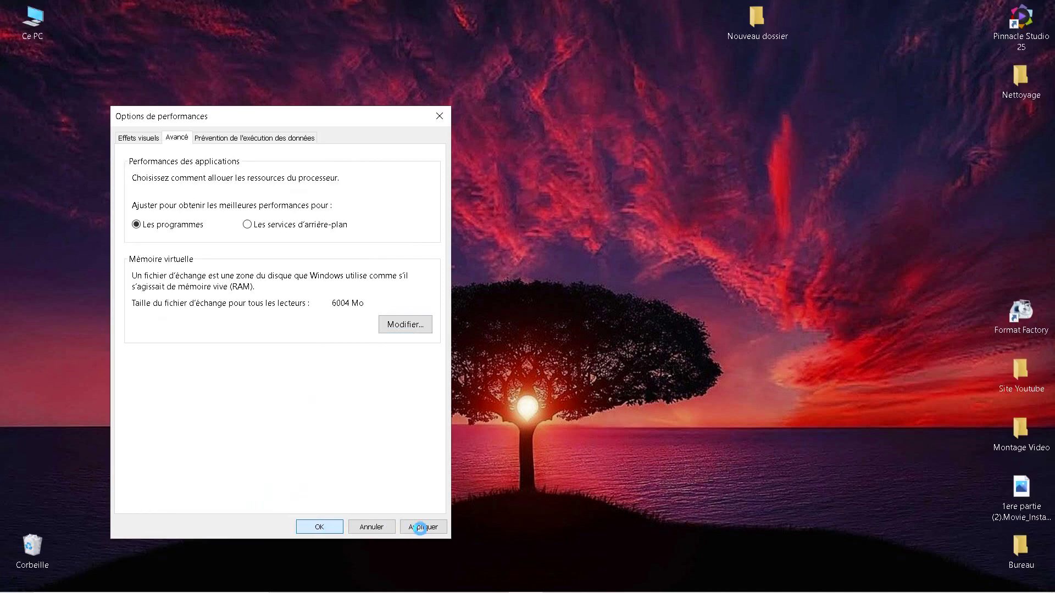